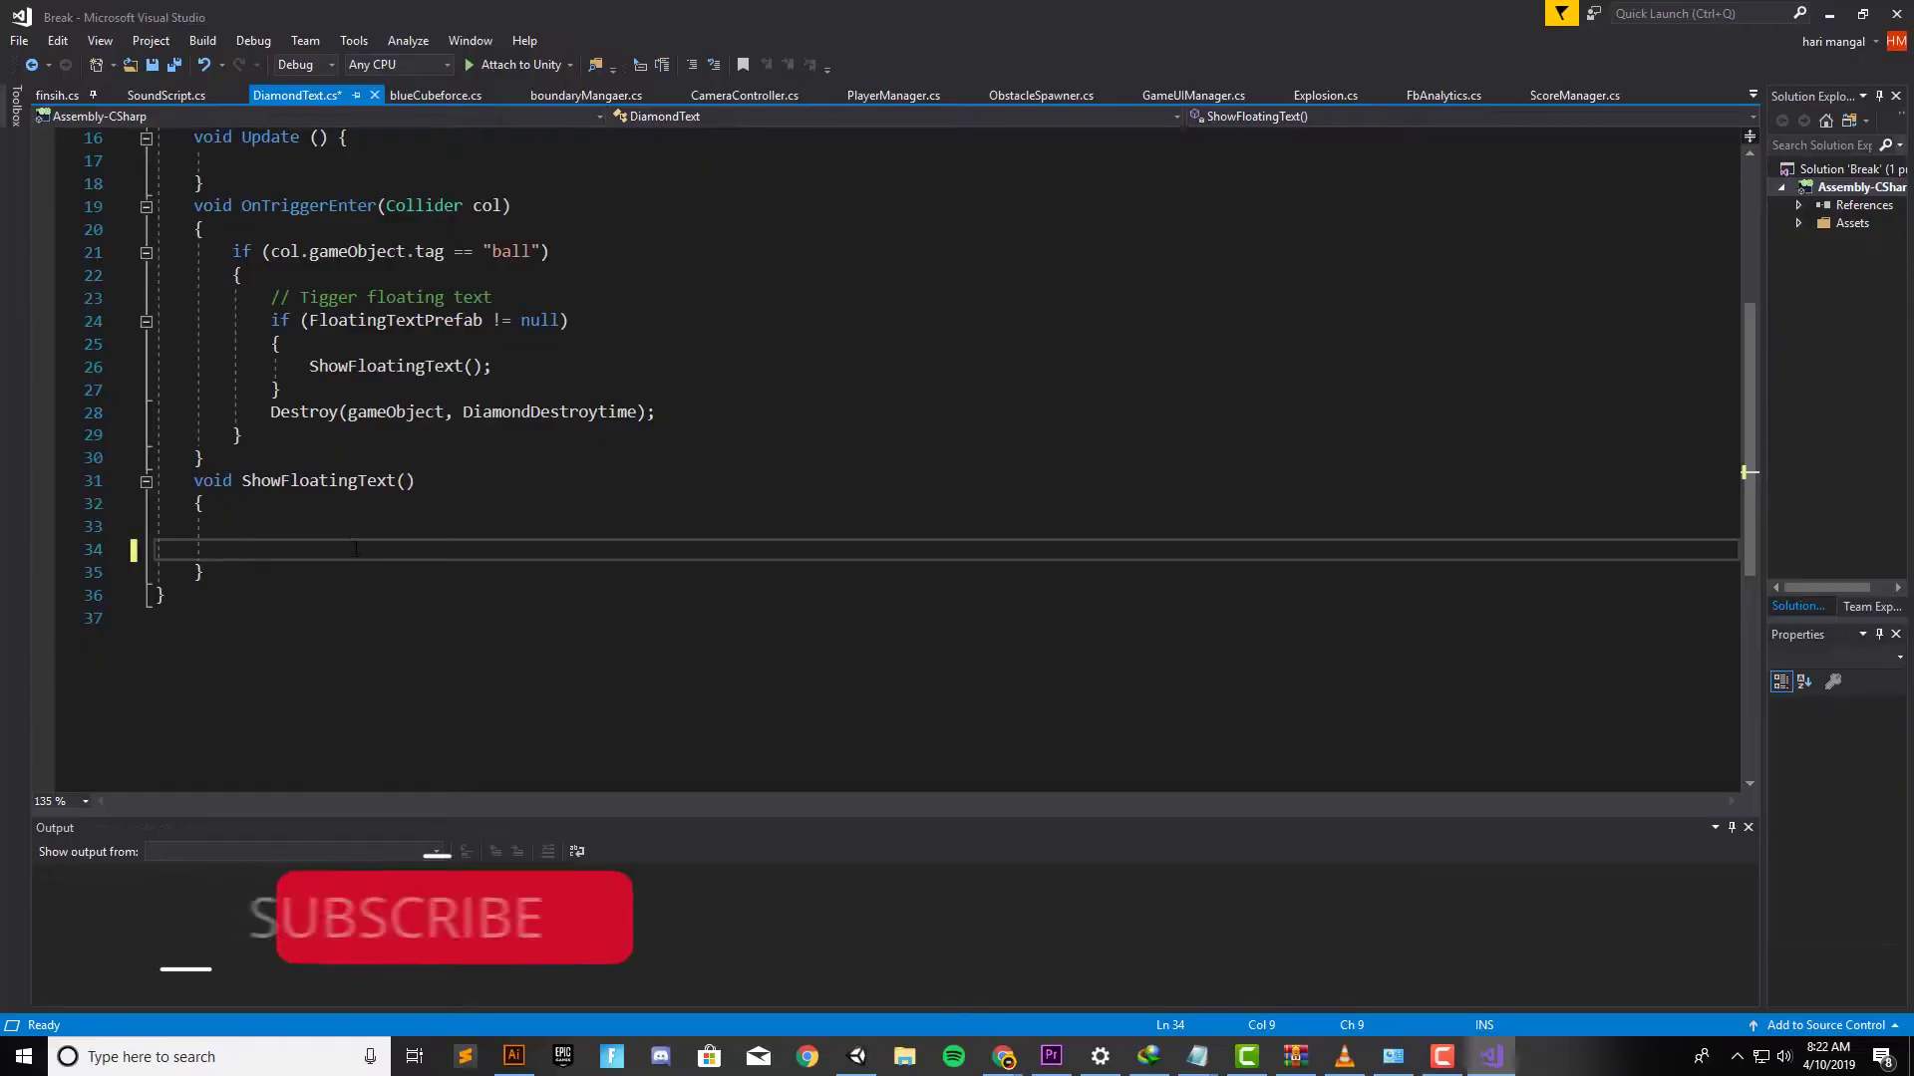
type("antiat")
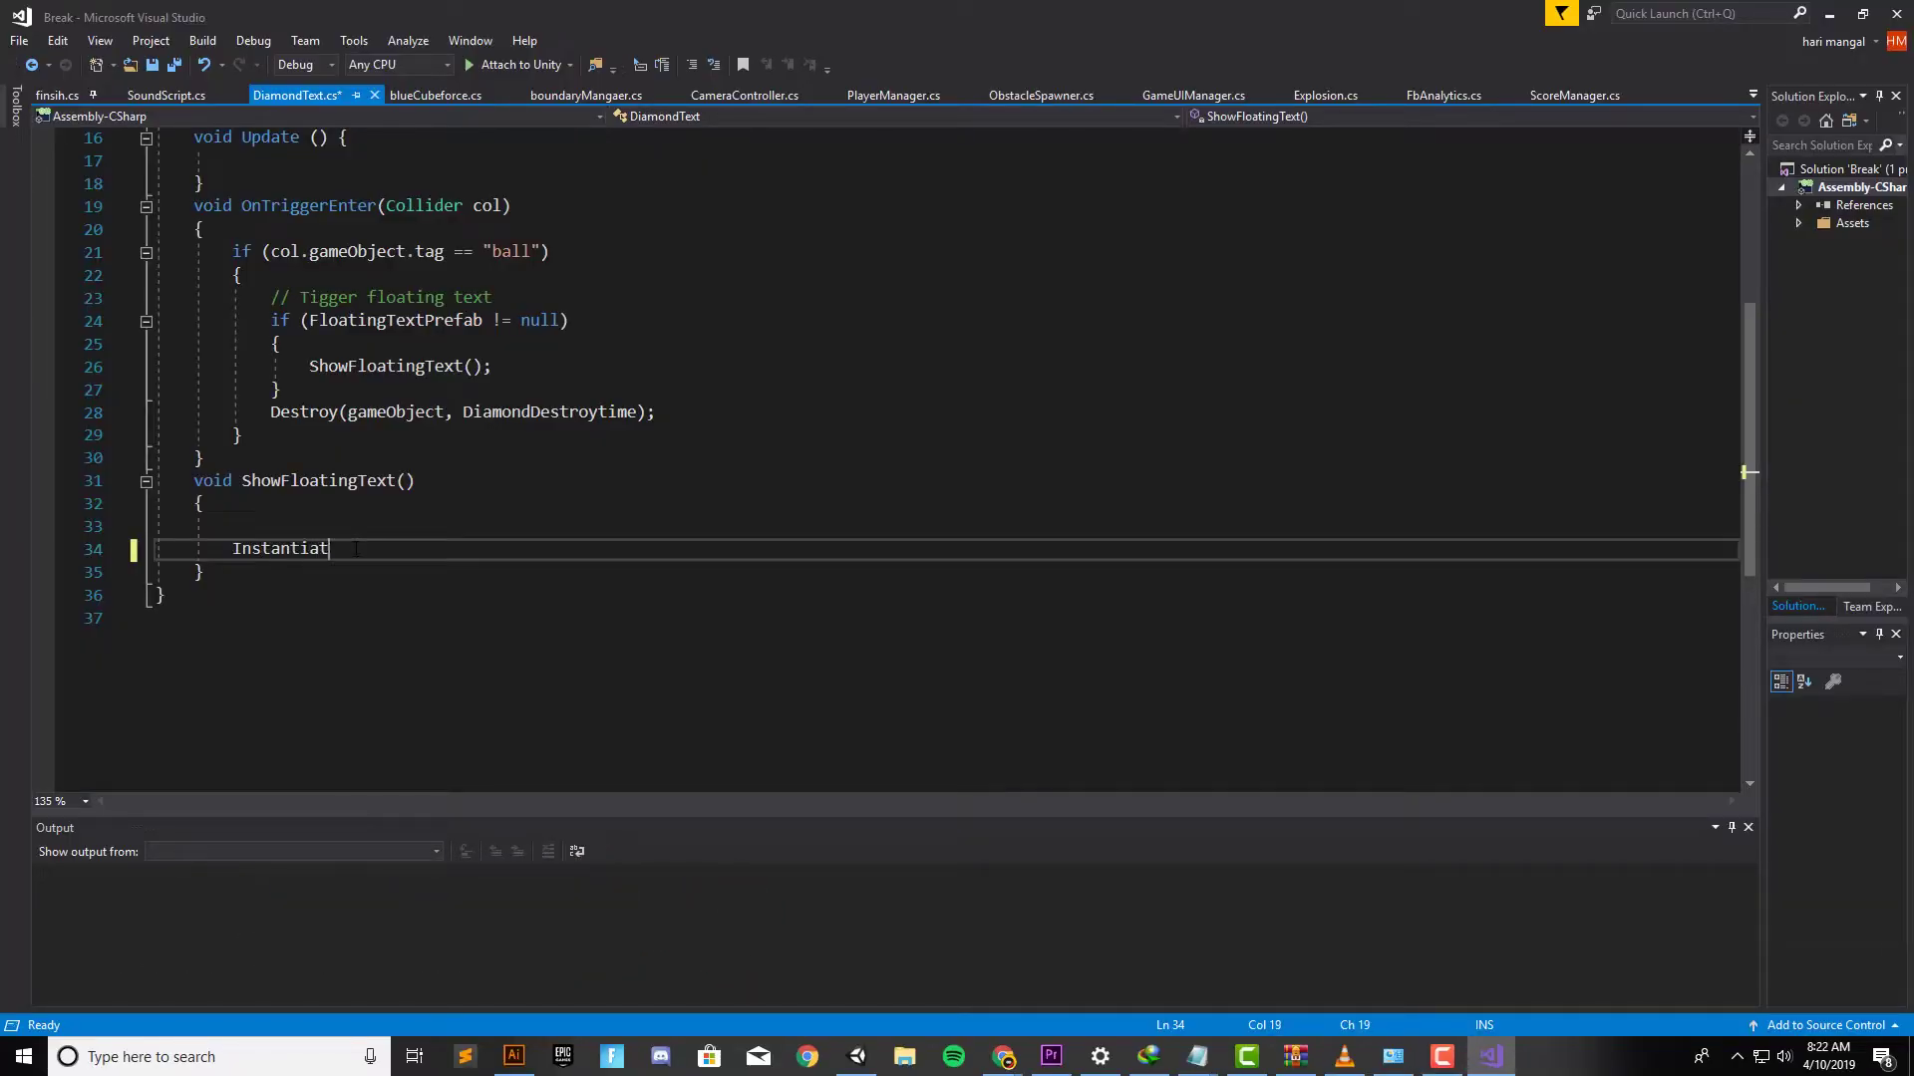